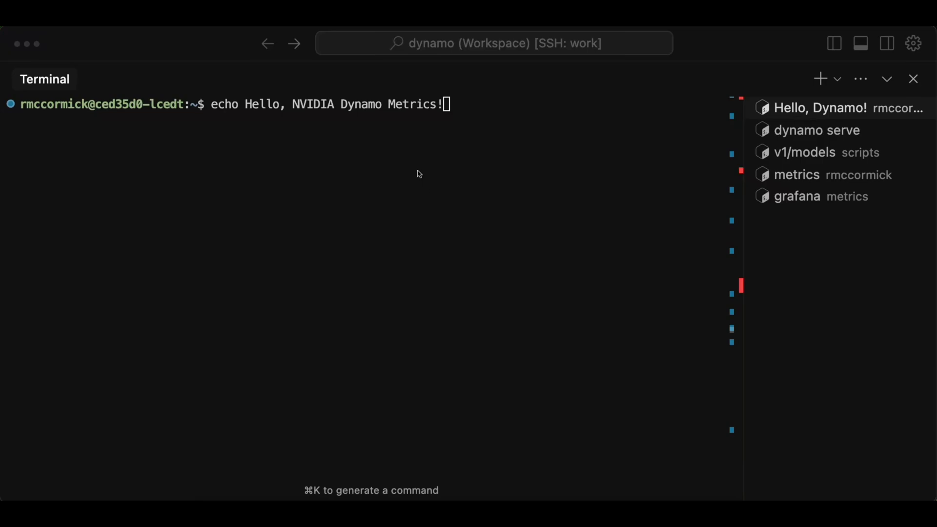
# In the dynamo serve log, highlight both VllmWorker initialization messages and the KV Router initialized message.
pyautogui.click(805, 131)
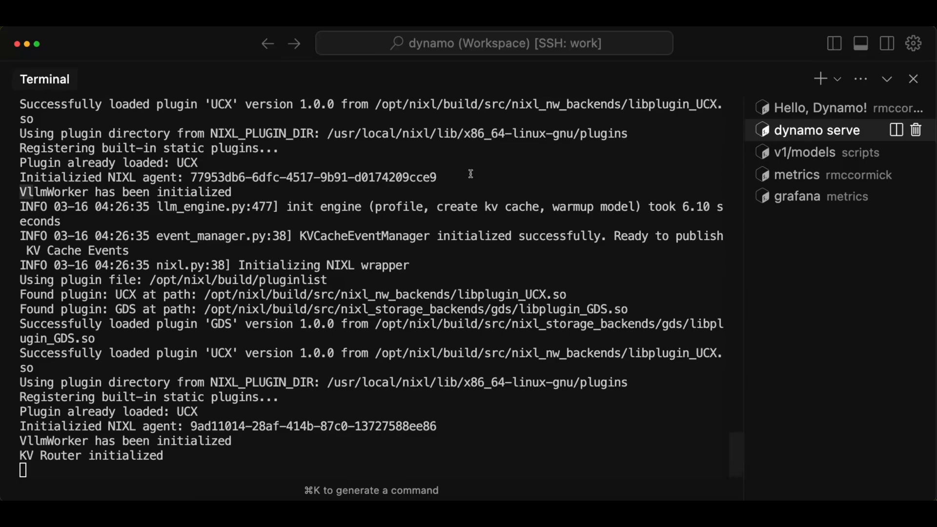
pyautogui.moveTo(788, 135)
pyautogui.moveTo(19, 193); pyautogui.dragTo(92, 200)
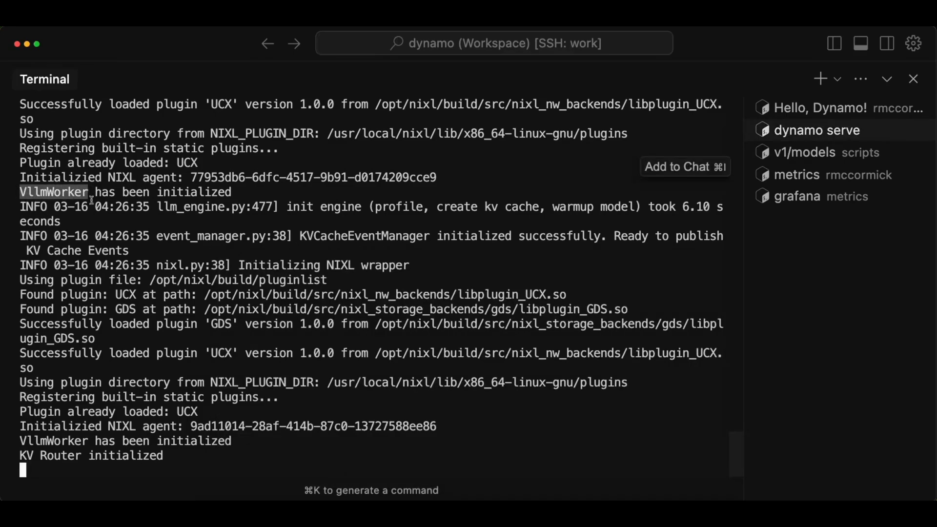
pyautogui.moveTo(20, 442); pyautogui.dragTo(88, 442)
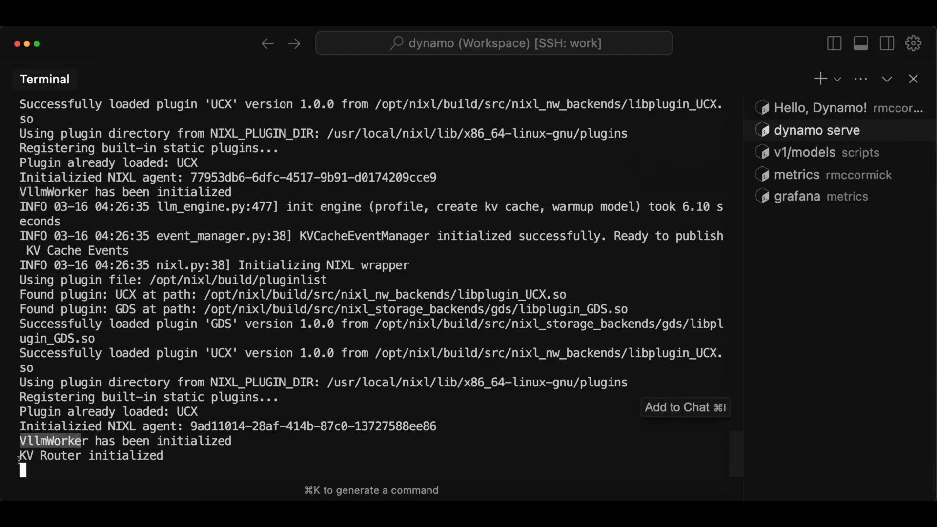
pyautogui.moveTo(20, 456); pyautogui.dragTo(84, 458)
# In the v1/models terminal, highlight the served model id, then run send_chat_requests.py -n 1000 -c 100 -p 10.
pyautogui.click(805, 153)
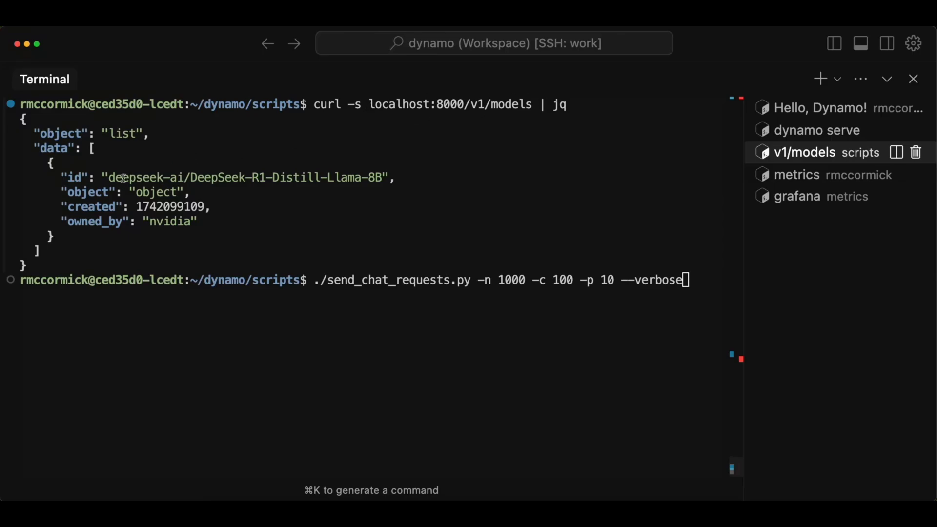
pyautogui.moveTo(123, 179); pyautogui.dragTo(321, 176)
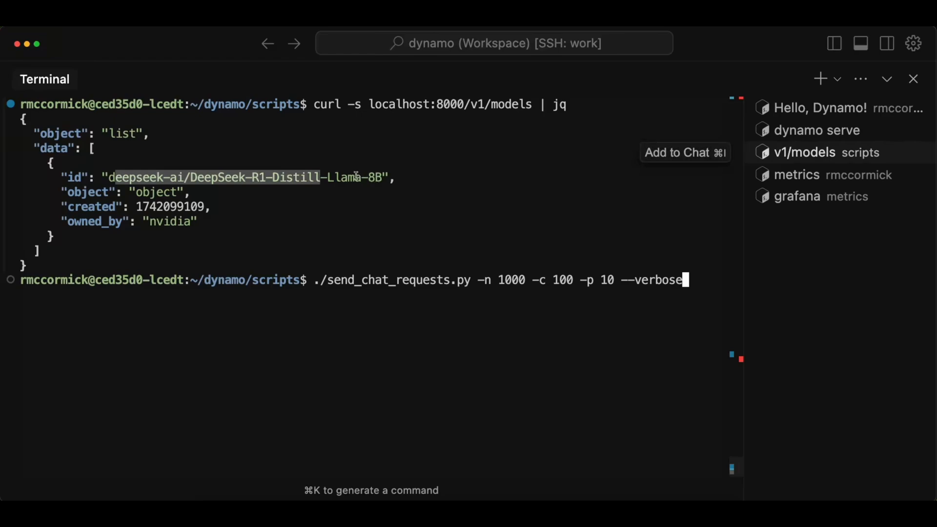
pyautogui.press('super+shift+Up')
pyautogui.press('Escape')
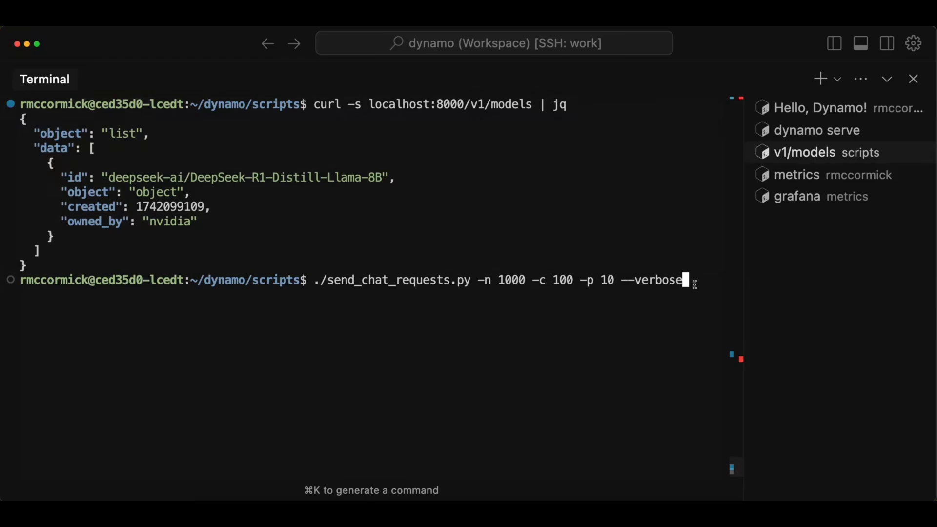
pyautogui.press('Return')
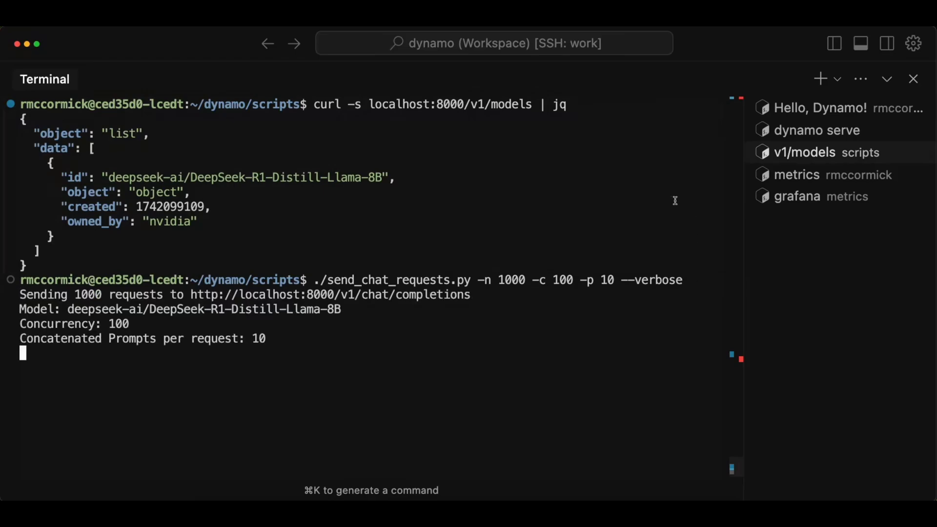
# Start the VllmWorker load_metrics scraper and highlight its options, scraping message and Prometheus server start on 9091.
pyautogui.click(796, 179)
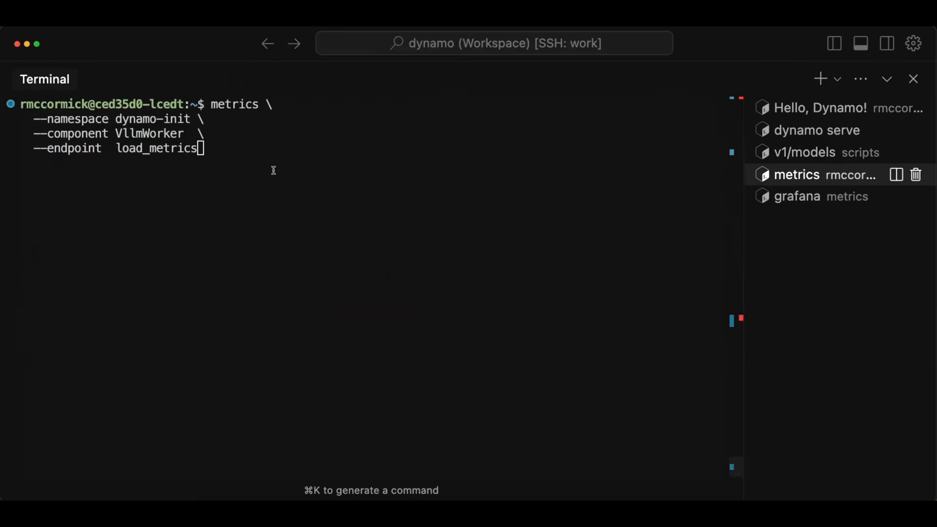
pyautogui.press('Return')
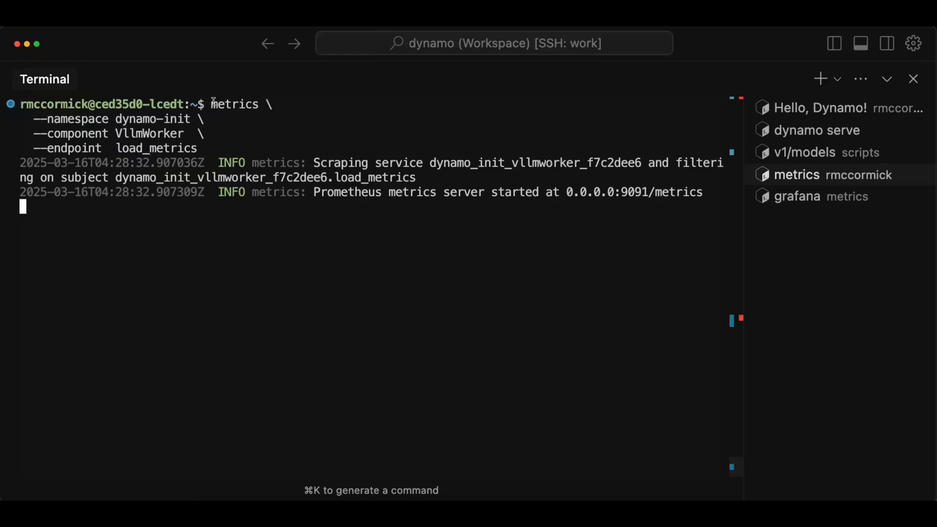
pyautogui.moveTo(34, 117); pyautogui.dragTo(197, 152)
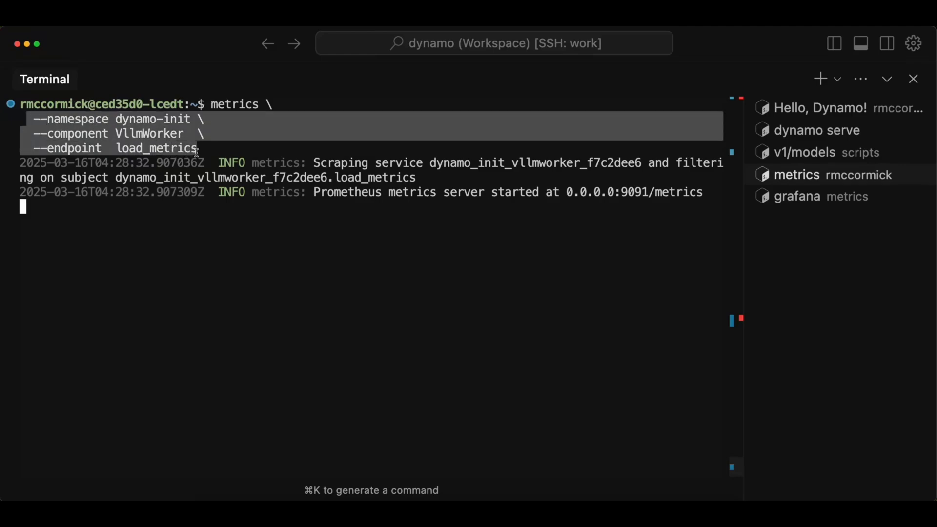
pyautogui.moveTo(315, 162); pyautogui.dragTo(415, 172)
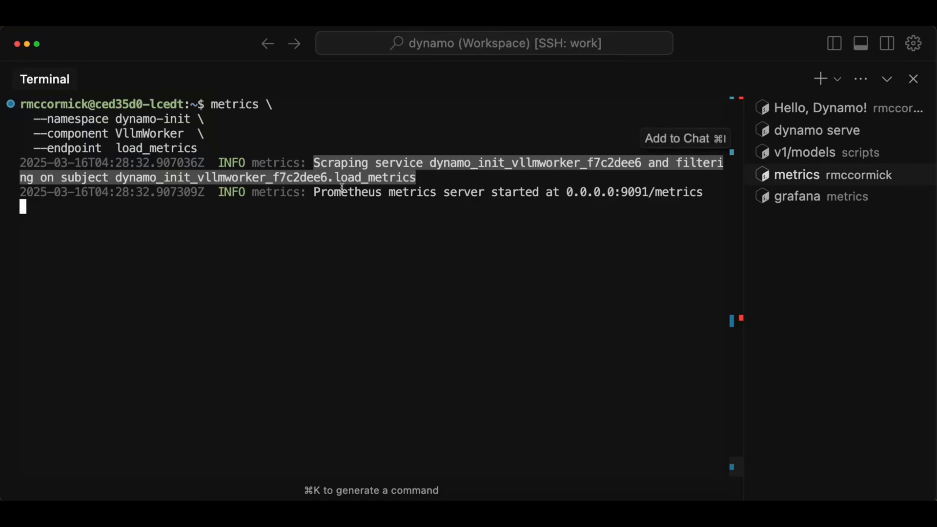
pyautogui.moveTo(315, 192); pyautogui.dragTo(702, 188)
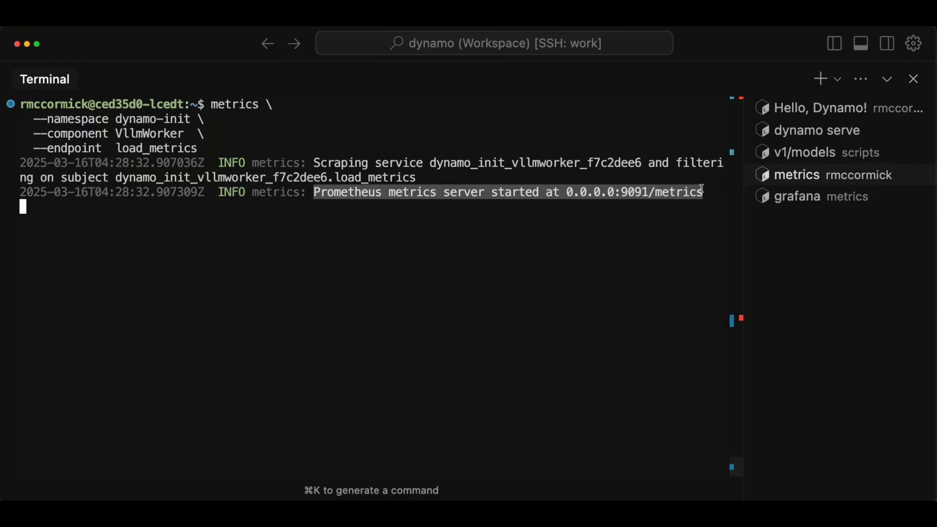
# Run docker compose --profile metrics up -d and highlight the grafana container in the output.
pyautogui.click(800, 197)
pyautogui.press('Return')
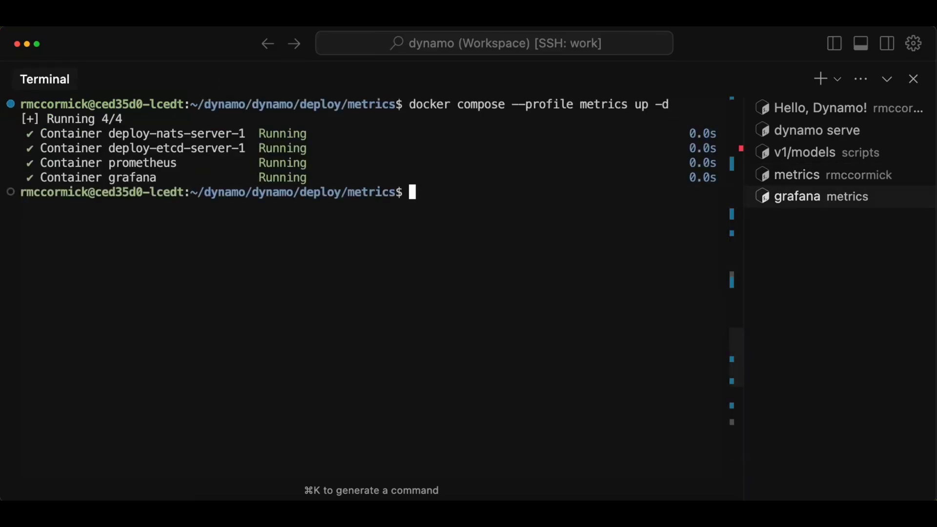
pyautogui.doubleClick(134, 176)
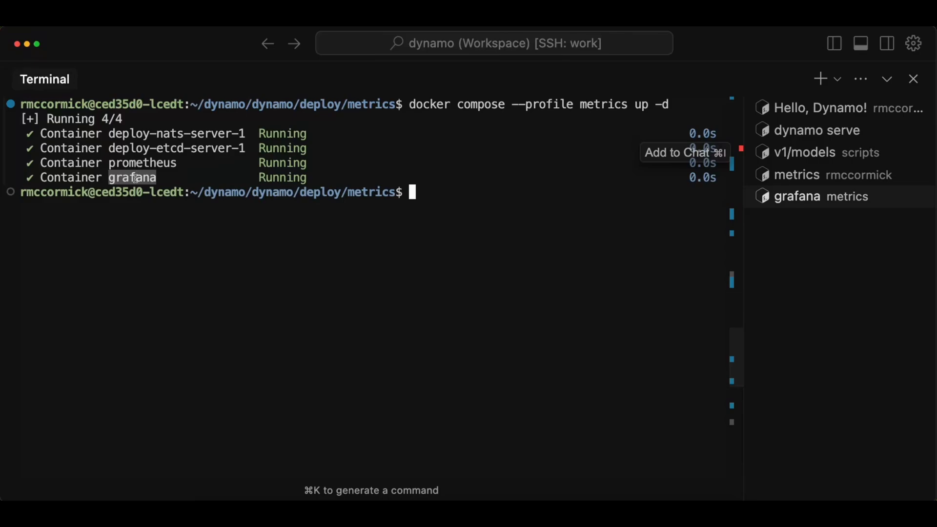
pyautogui.press('super+shift+Up')
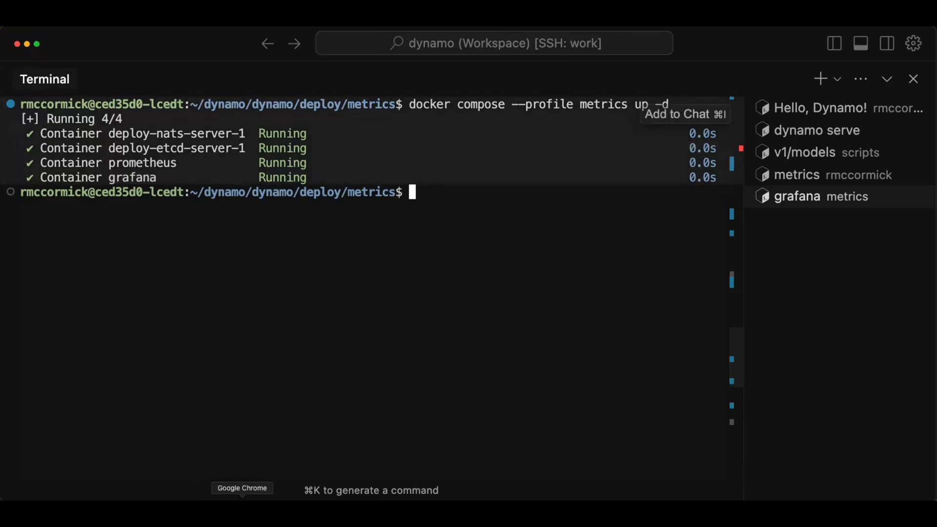
pyautogui.click(243, 511)
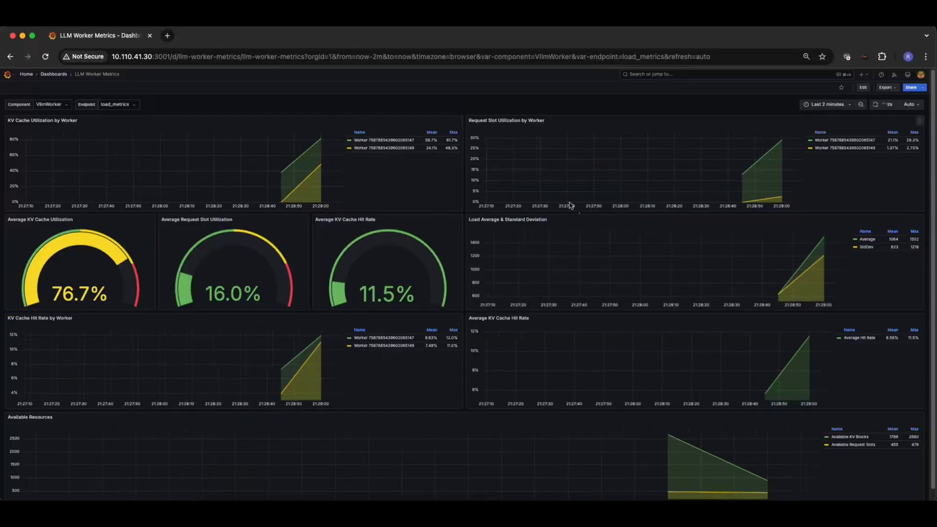
pyautogui.scroll(-1, 606, 268)
pyautogui.scroll(1, 288, 308)
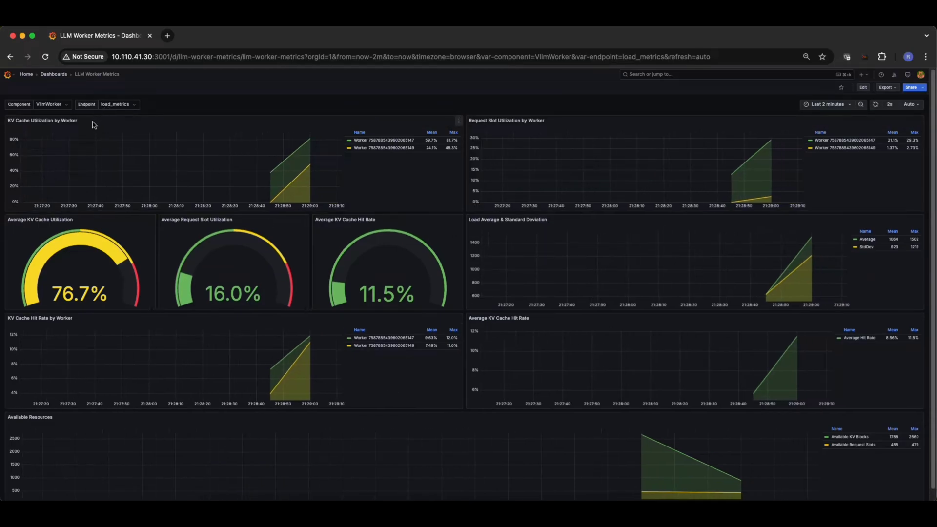
pyautogui.moveTo(89, 125); pyautogui.dragTo(7, 122)
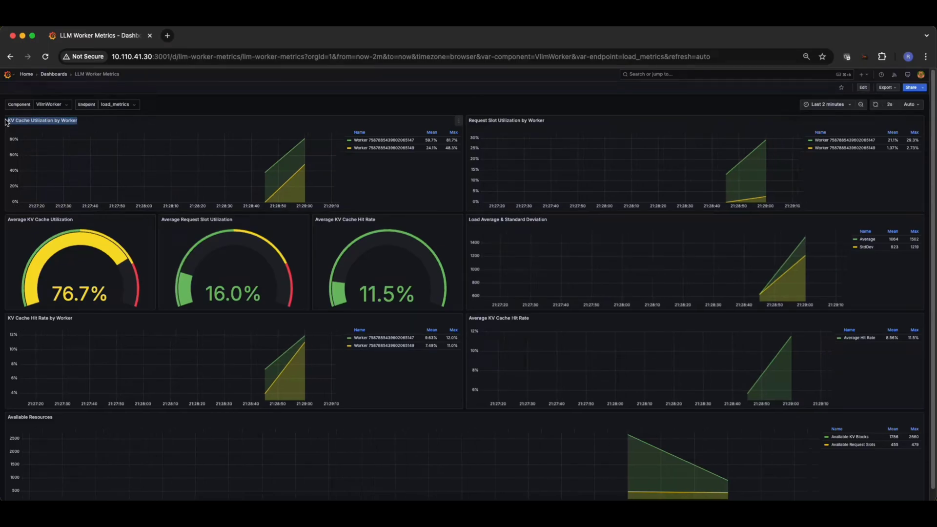
pyautogui.click(90, 124)
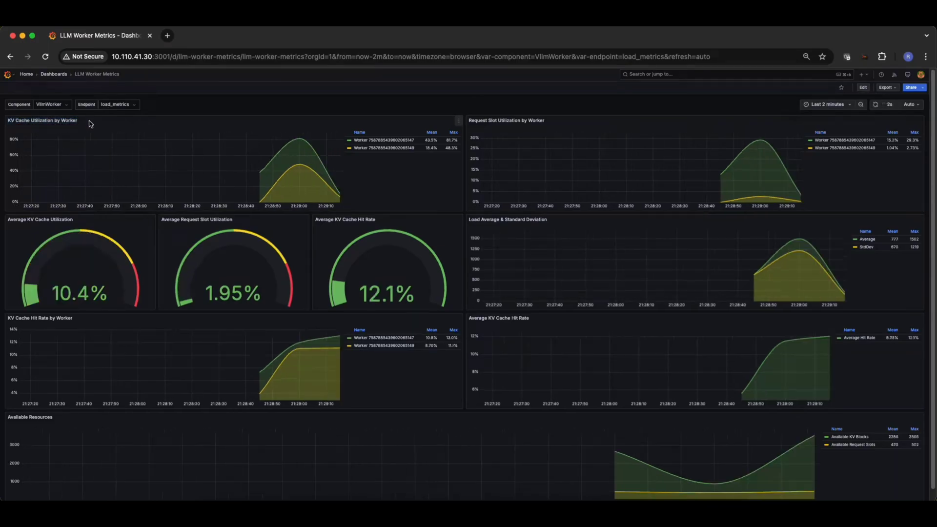
pyautogui.moveTo(84, 126); pyautogui.dragTo(7, 122)
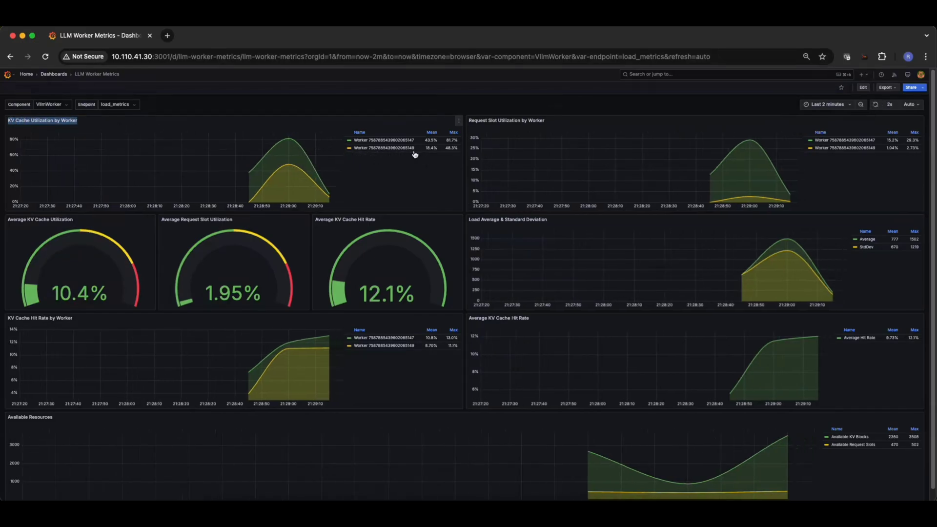
pyautogui.moveTo(415, 149); pyautogui.dragTo(369, 142)
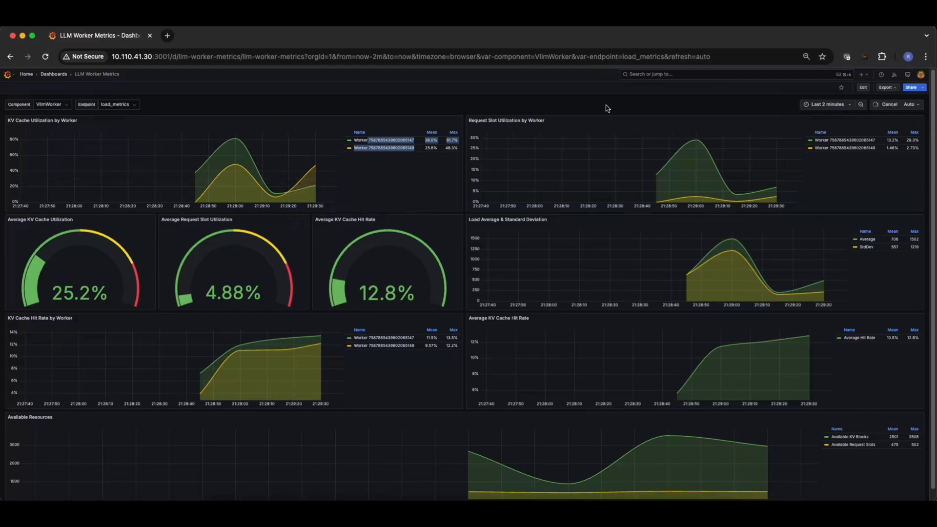
# Point out the 65.1% average KV cache and 13.1% request slot utilization values.
pyautogui.click(585, 126)
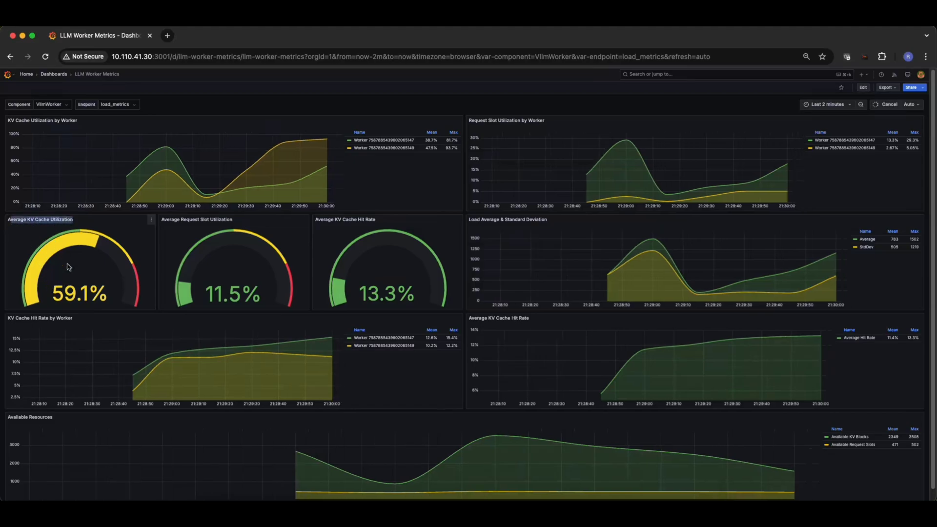
pyautogui.moveTo(54, 290); pyautogui.dragTo(86, 295)
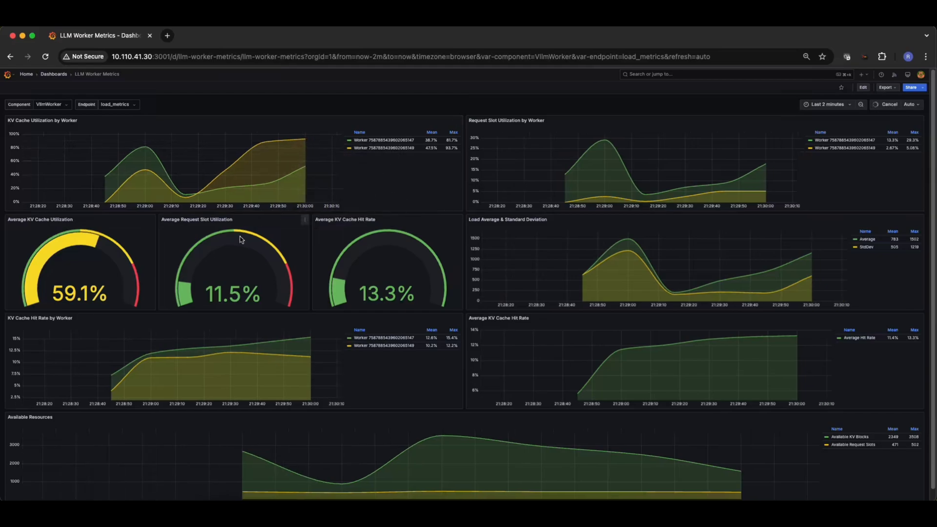
pyautogui.moveTo(207, 292); pyautogui.dragTo(239, 295)
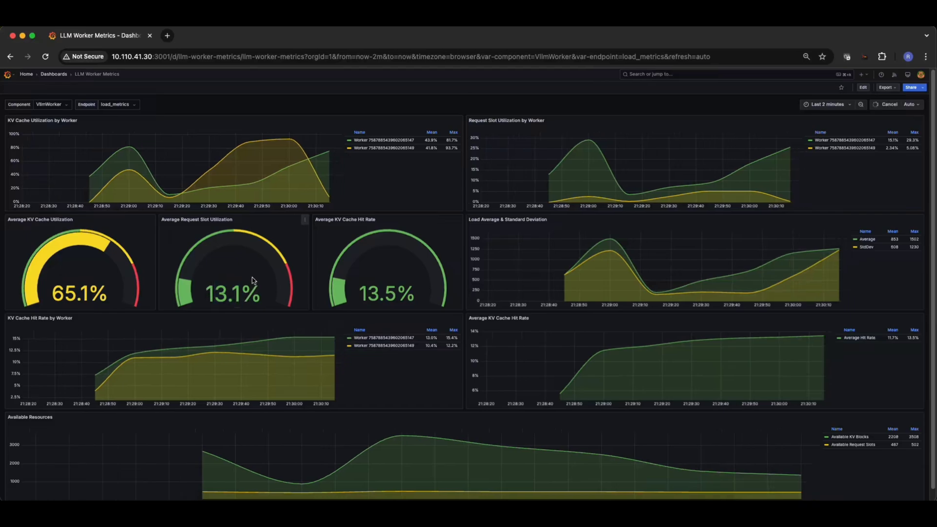
# Back in Cursor, stop the running request script with Ctrl+C and clear the terminal.
pyautogui.click(484, 507)
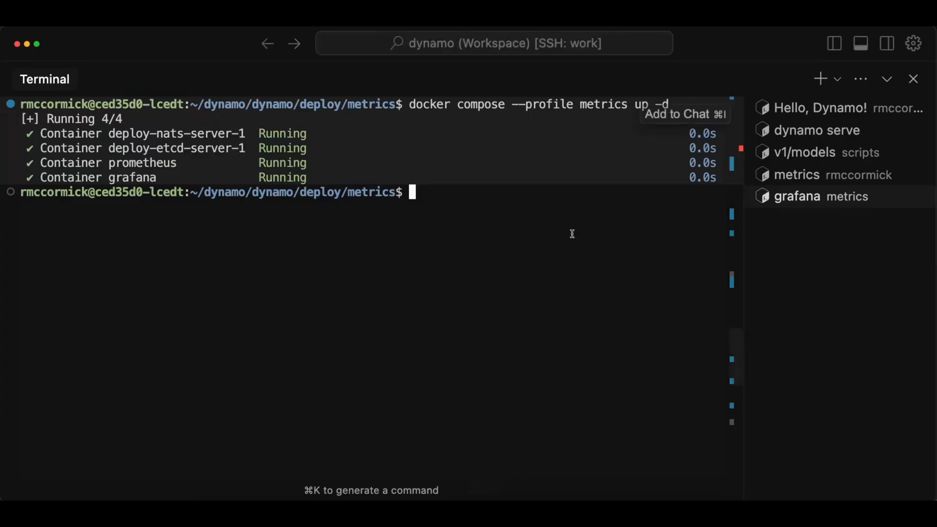
pyautogui.click(824, 152)
pyautogui.click(414, 404)
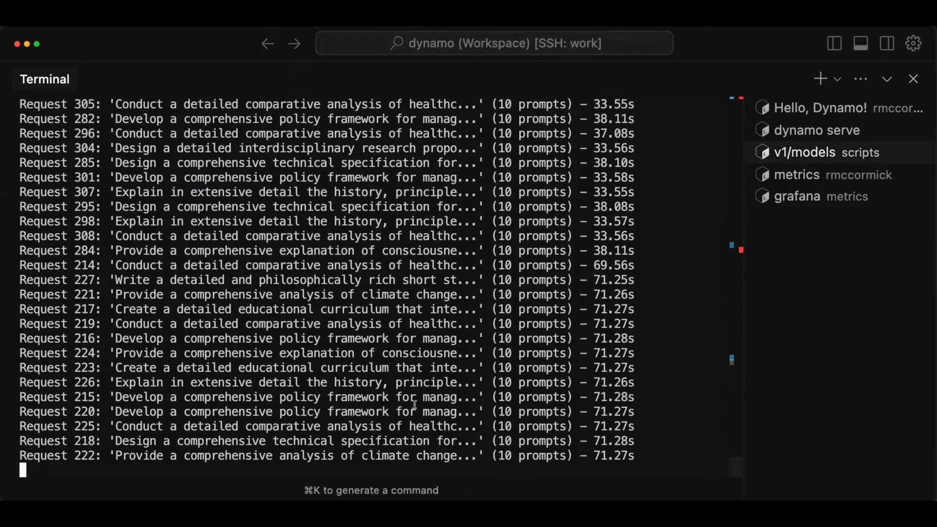
pyautogui.hotkey('ctrl', 'c')
pyautogui.hotkey('ctrl', 'c')
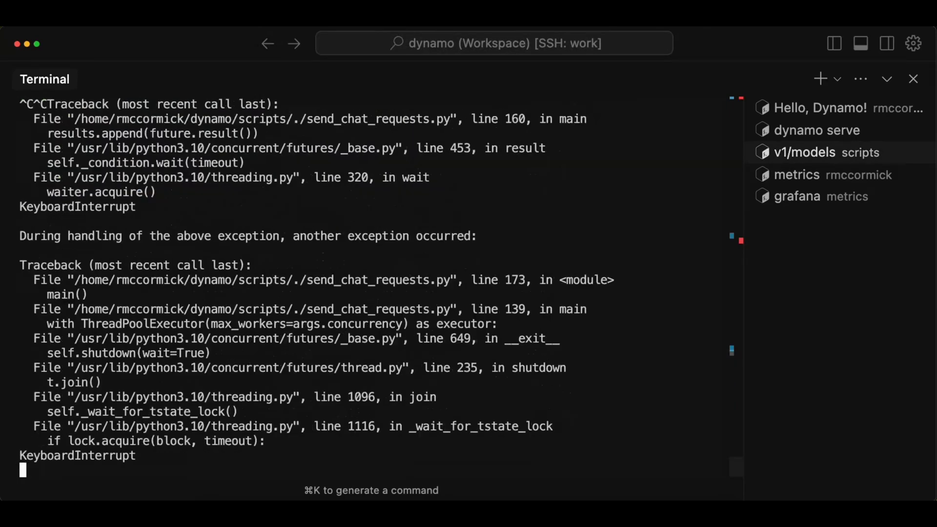
pyautogui.hotkey('ctrl', 'c')
pyautogui.write('clear')
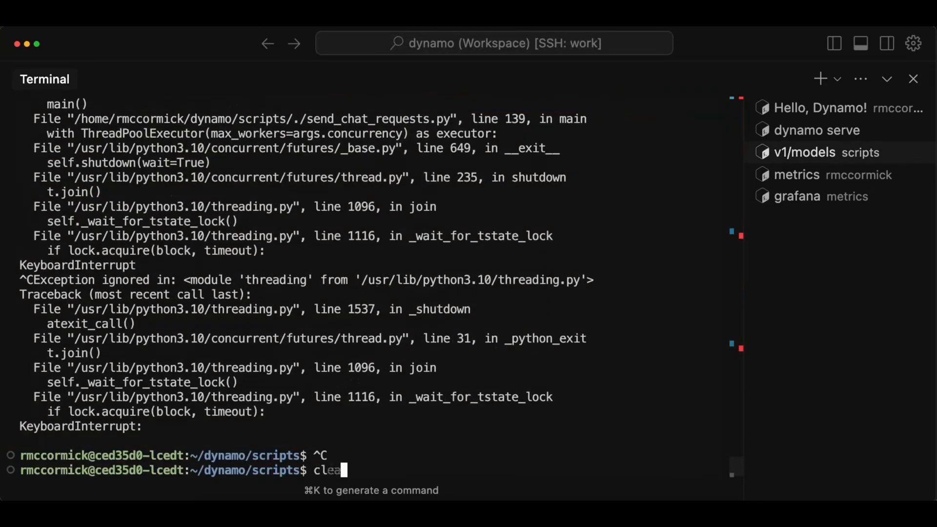
pyautogui.press('Return')
# Rerun send_chat_requests.py -n 1000 -c 100 with -p 1 instead of -p 10.
pyautogui.press('Up')
pyautogui.press('Up')
pyautogui.press('Left')
pyautogui.press('Left')
pyautogui.press('Left')
pyautogui.press('Left')
pyautogui.press('Left')
pyautogui.press('Left')
pyautogui.press('Left')
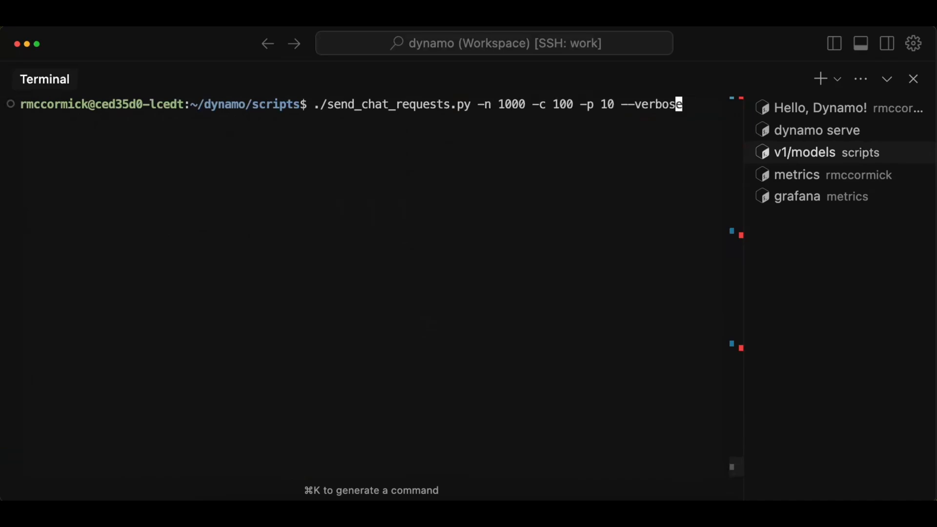
pyautogui.press('Left')
pyautogui.press('Left')
pyautogui.press('Left')
pyautogui.press('BackSpace')
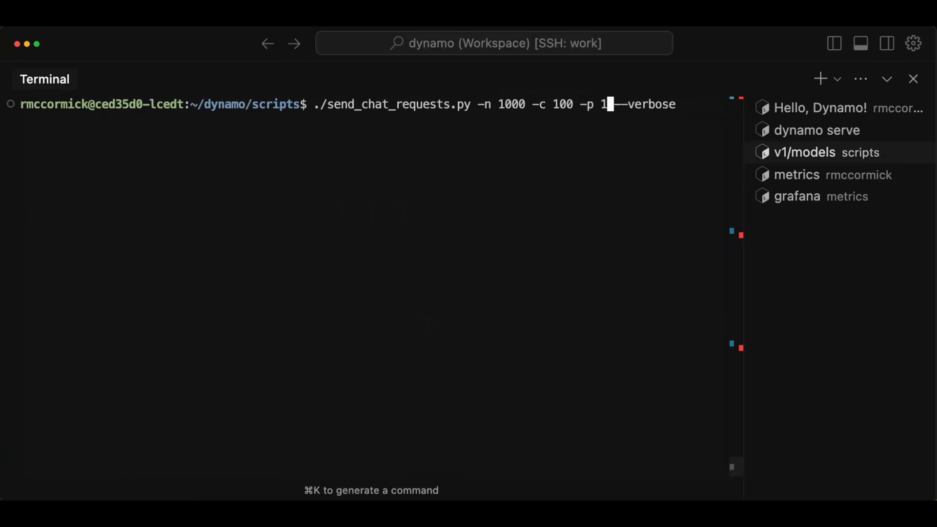
pyautogui.press('Return')
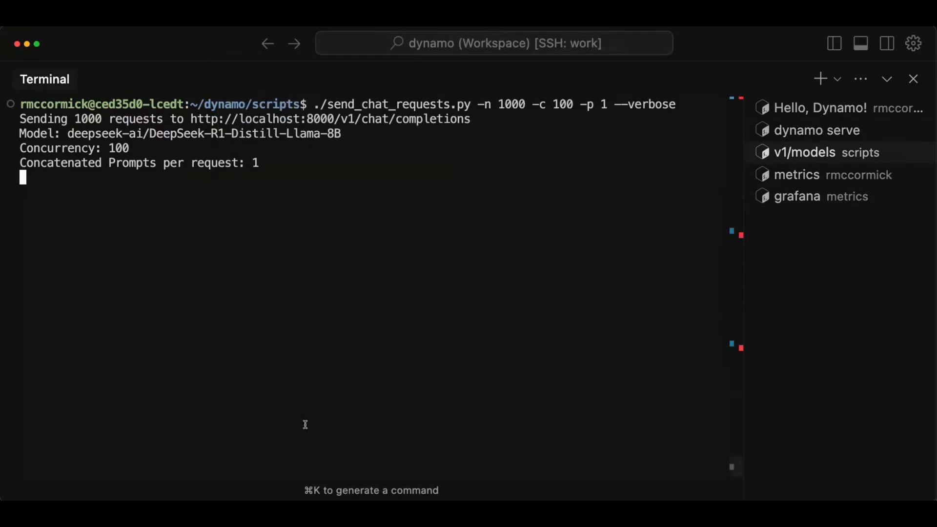
pyautogui.click(242, 498)
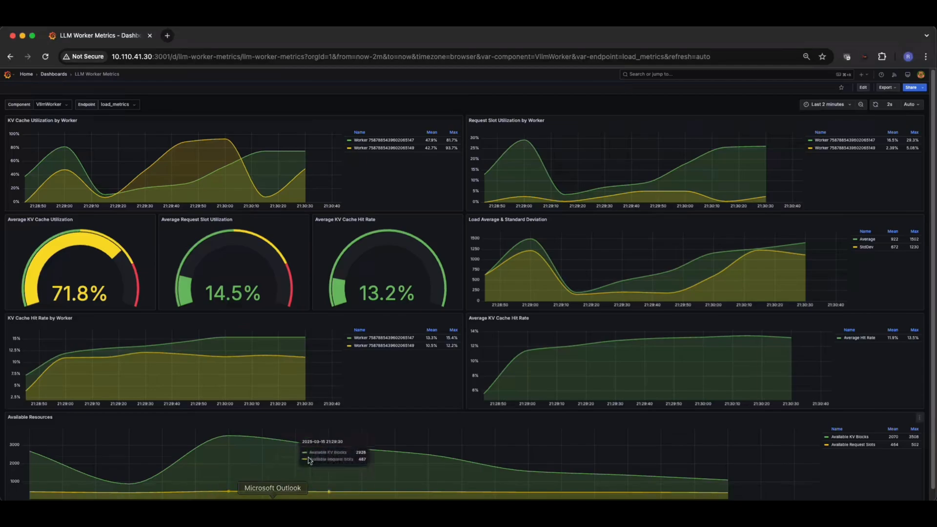
pyautogui.scroll(-1, 373, 244)
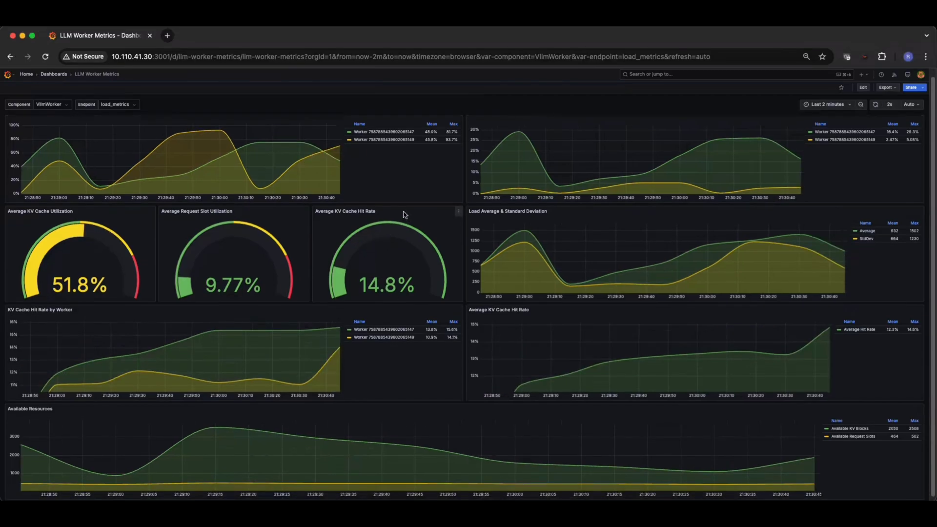
pyautogui.moveTo(7, 311); pyautogui.dragTo(76, 315)
pyautogui.scroll(-1, 78, 315)
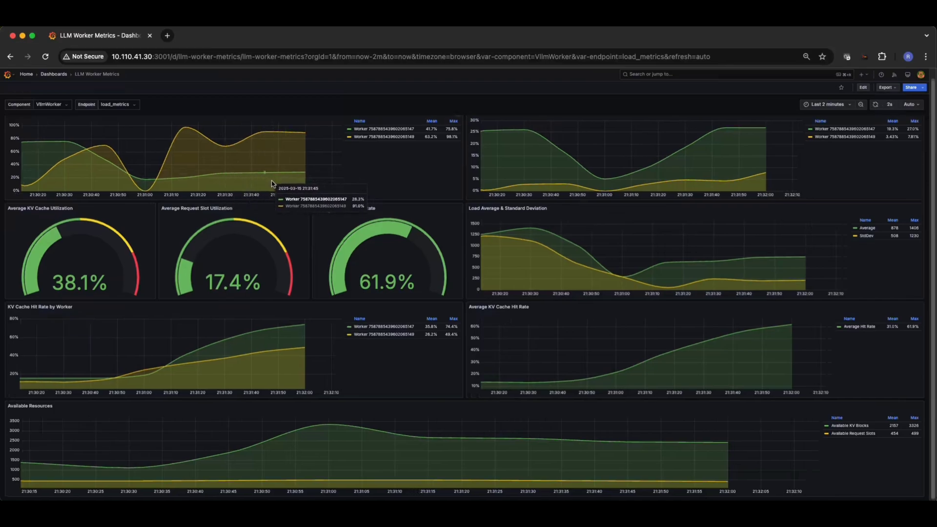
pyautogui.scroll(1, 272, 183)
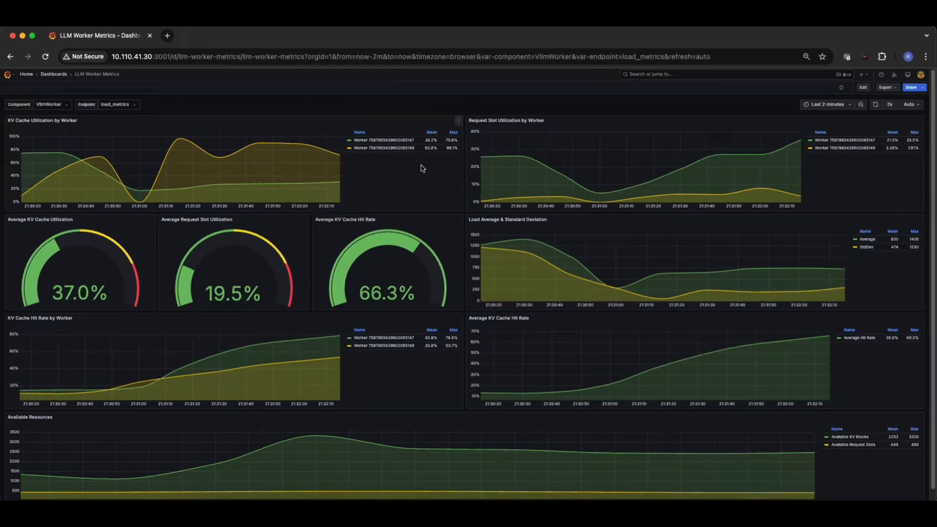